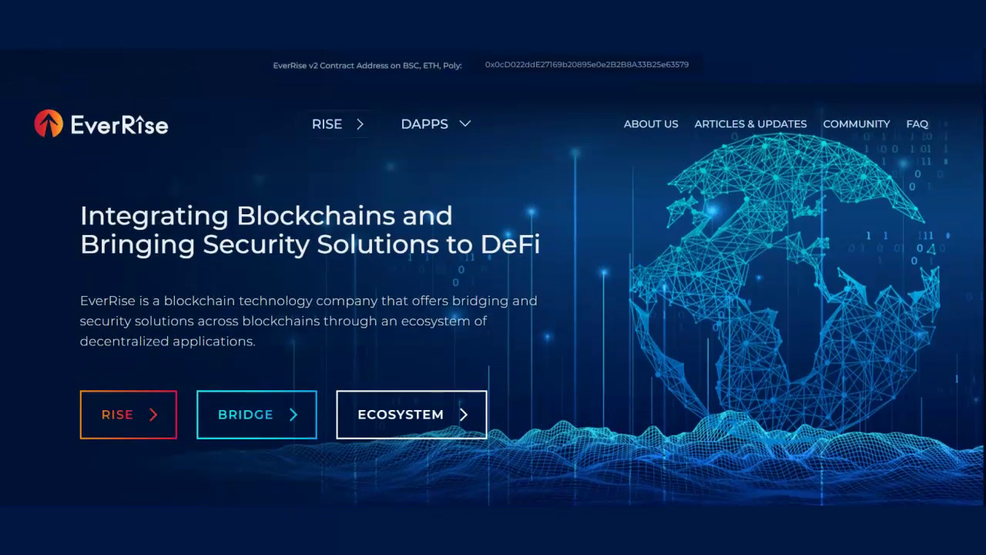
Highlight the EverRise v2 contract address on the homepage and look further down the page
double_click(587, 65)
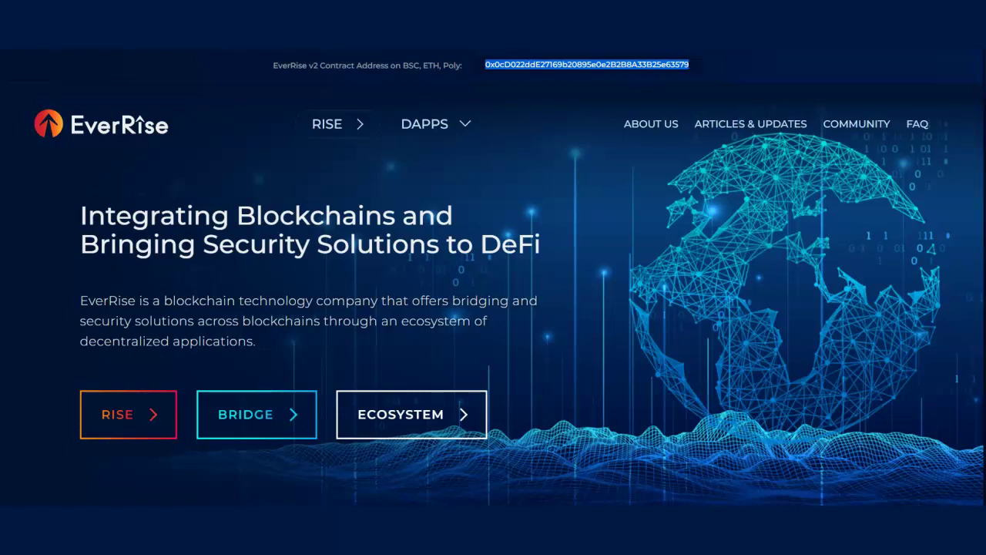
scroll(493, 277, "down", 4)
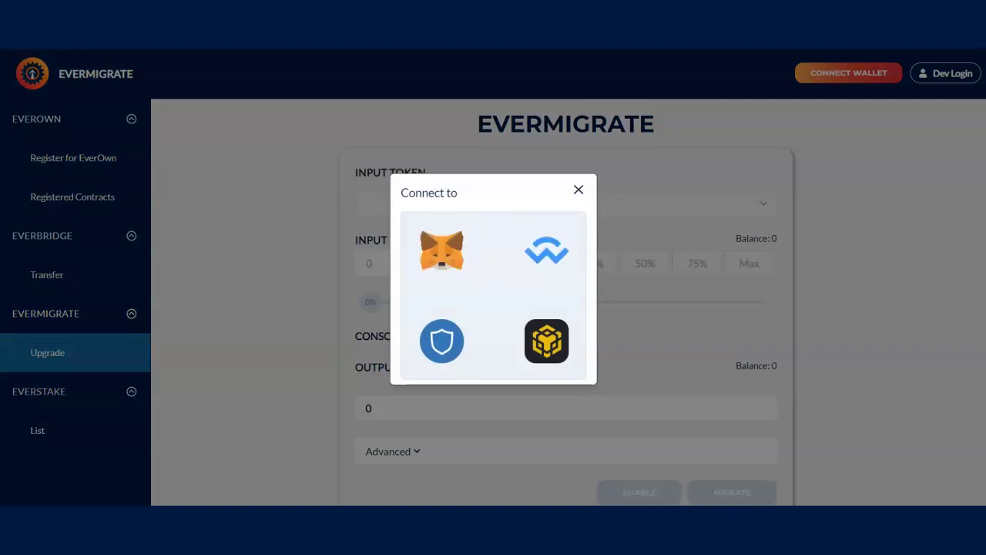
Connect the wallet to EverMigrate through WalletConnect, choosing Binance Smart Chain as the network
left_click(546, 249)
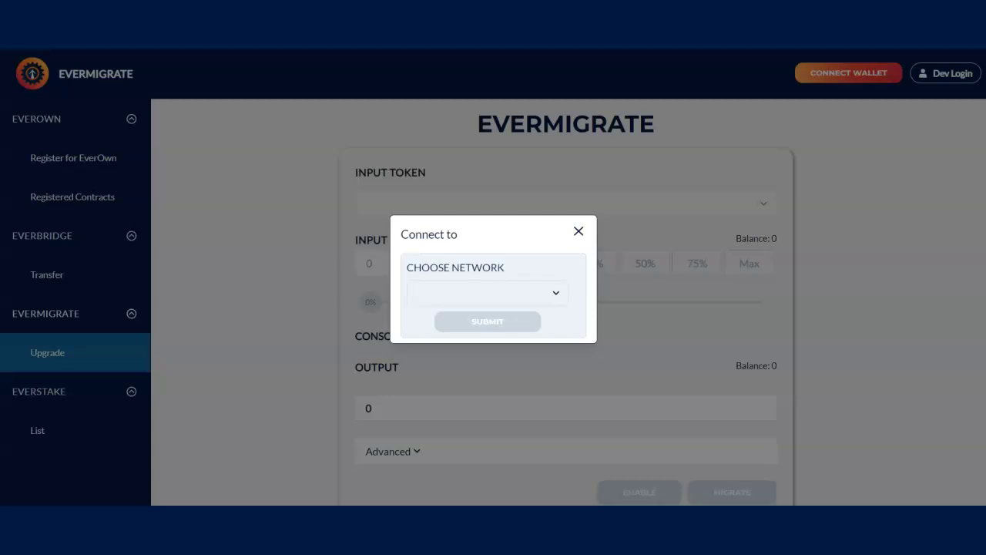
left_click(487, 292)
key("Down")
key("Return")
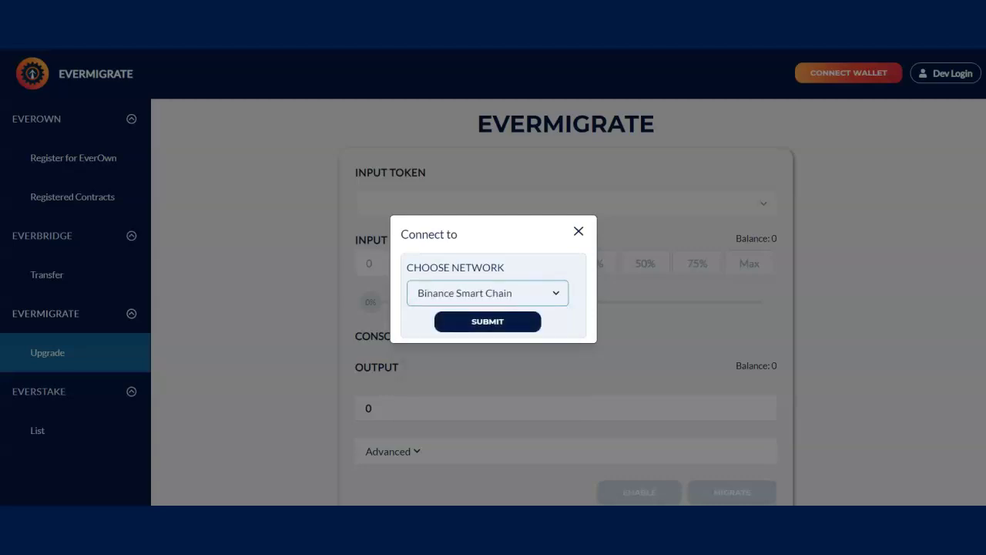
key("Tab")
key("Return")
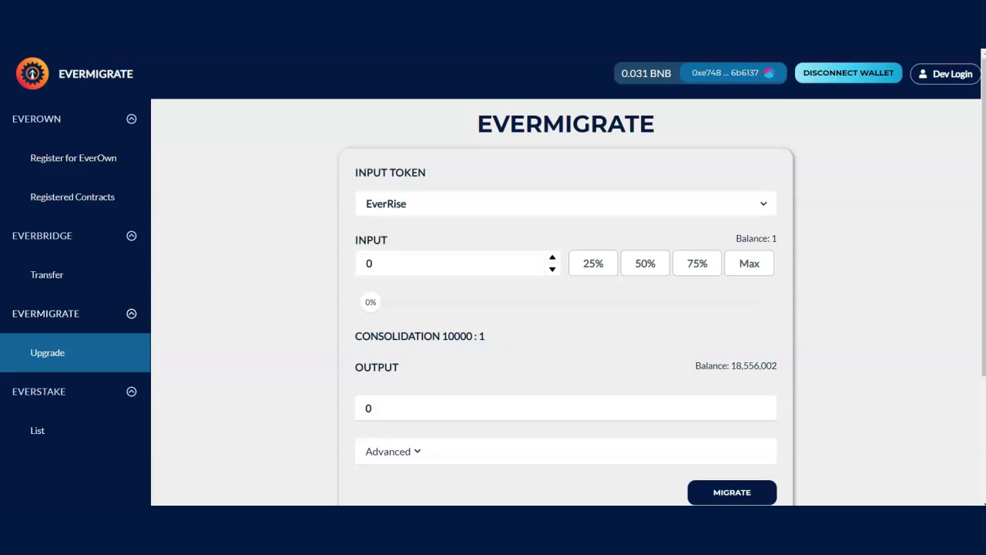
Set the EverRise migration input to the maximum and review the wallet's migration transactions
scroll(566, 308, "down", 1)
scroll(566, 309, "up", 1)
scroll(566, 308, "down", 1)
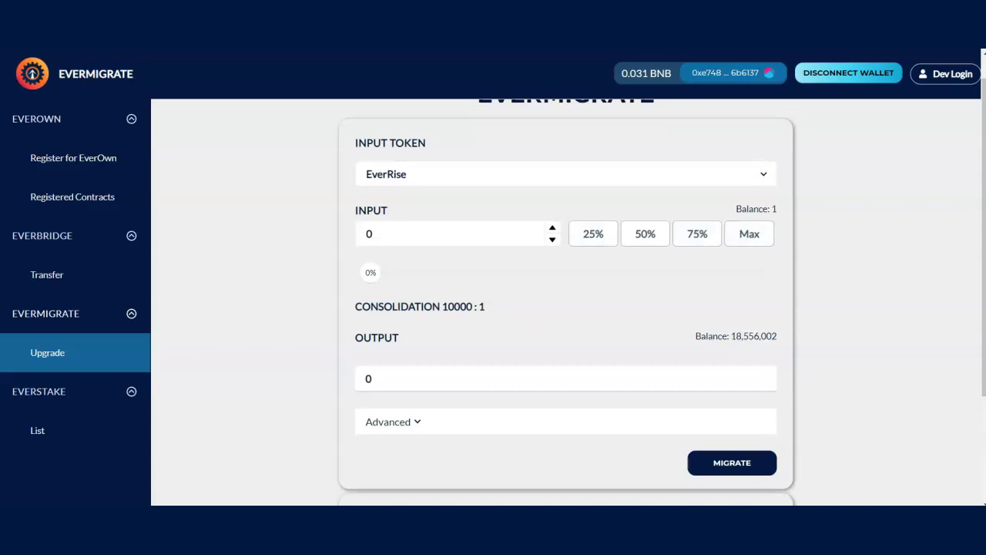
left_click(749, 233)
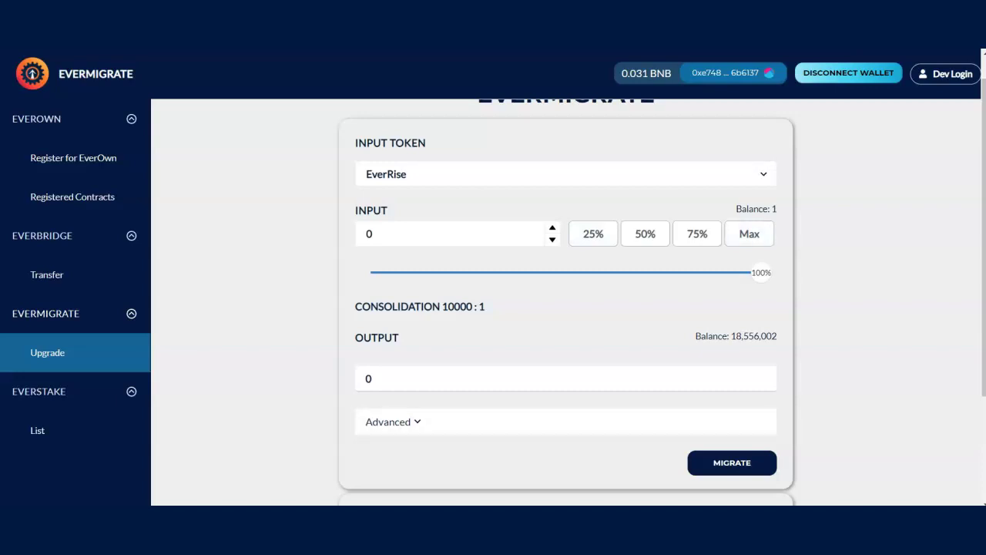
scroll(566, 300, "down", 2)
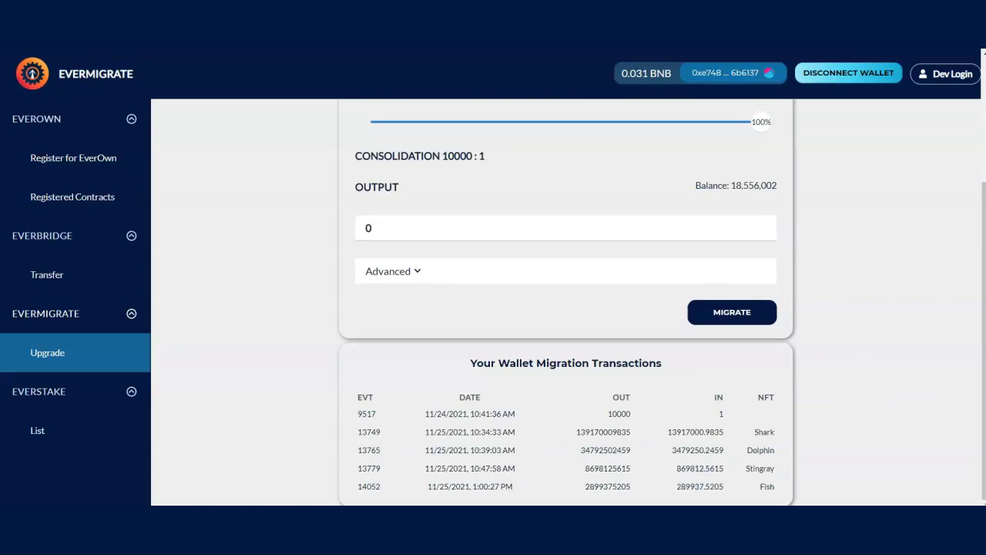
scroll(566, 301, "up", 2)
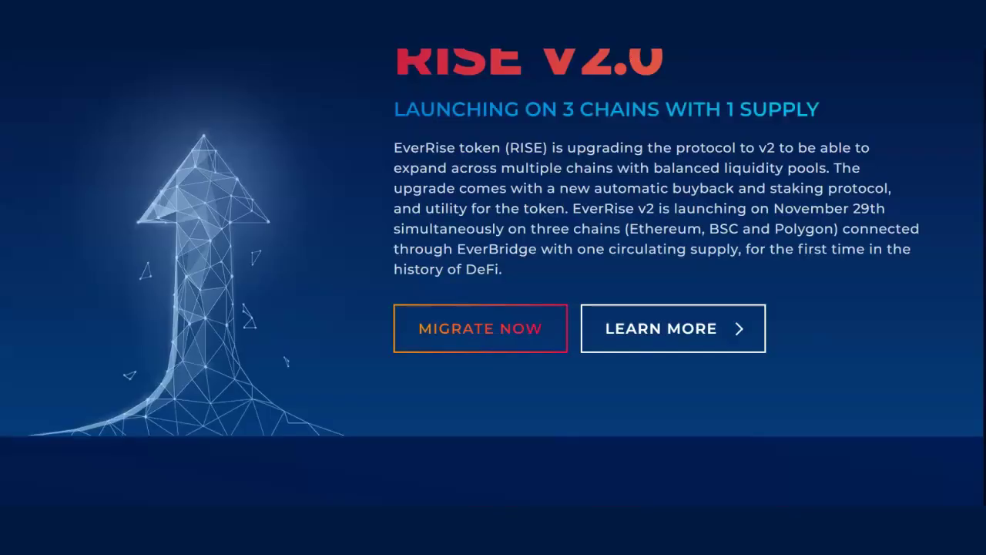
Review the v2 contract address at the head of the EverRise homepage
scroll(493, 278, "up", 10)
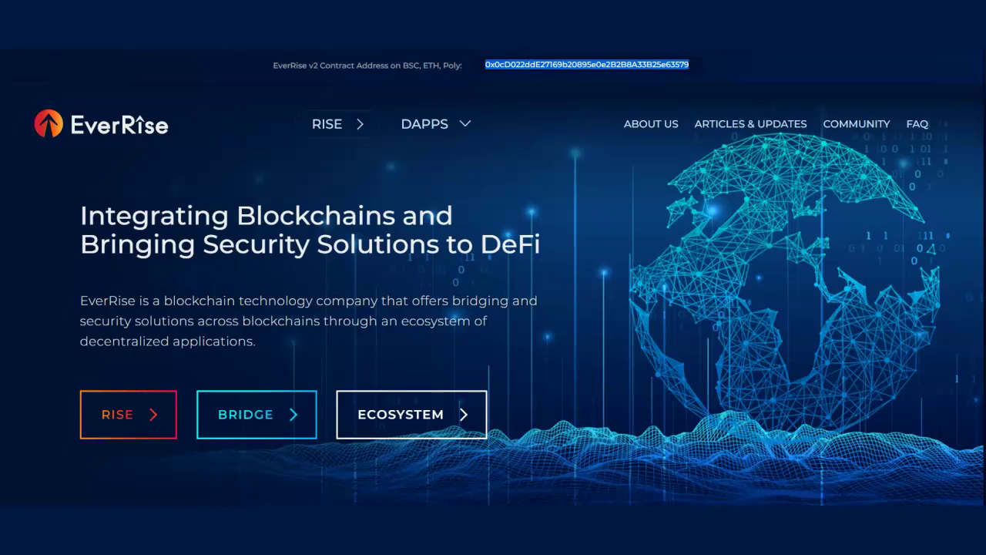
scroll(493, 277, "down", 10)
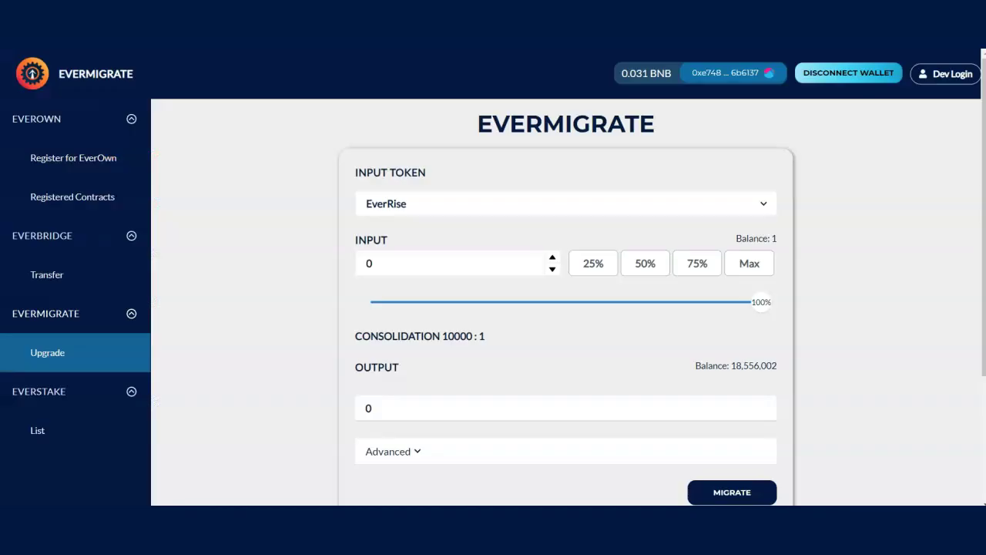
Expand the advanced migration options to view the field for sending to another wallet address
scroll(567, 308, "down", 1)
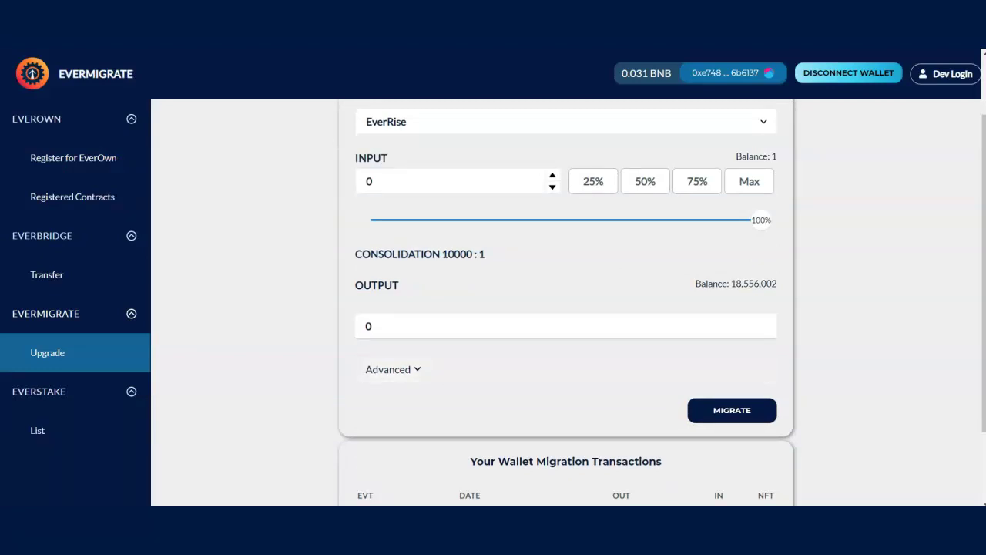
left_click(389, 369)
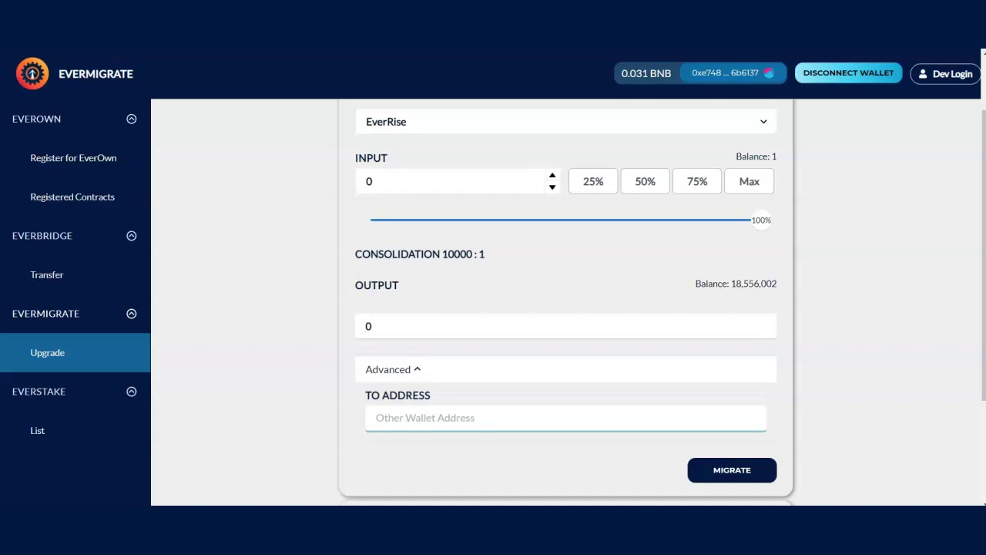
scroll(566, 308, "down", 2)
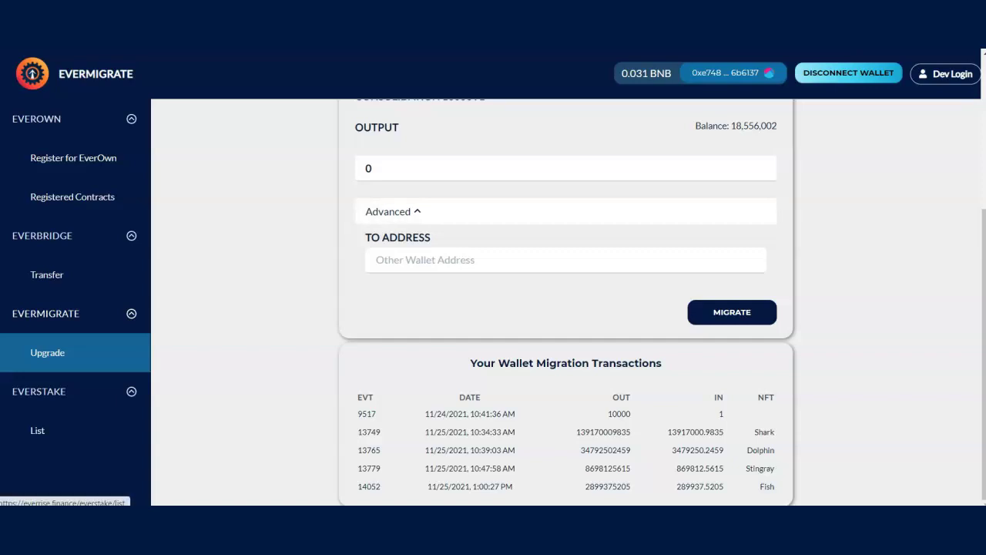
Open the EverStake list and enter 185560225.3114 as the amount of RISE to stake
left_click(37, 430)
left_click(732, 215)
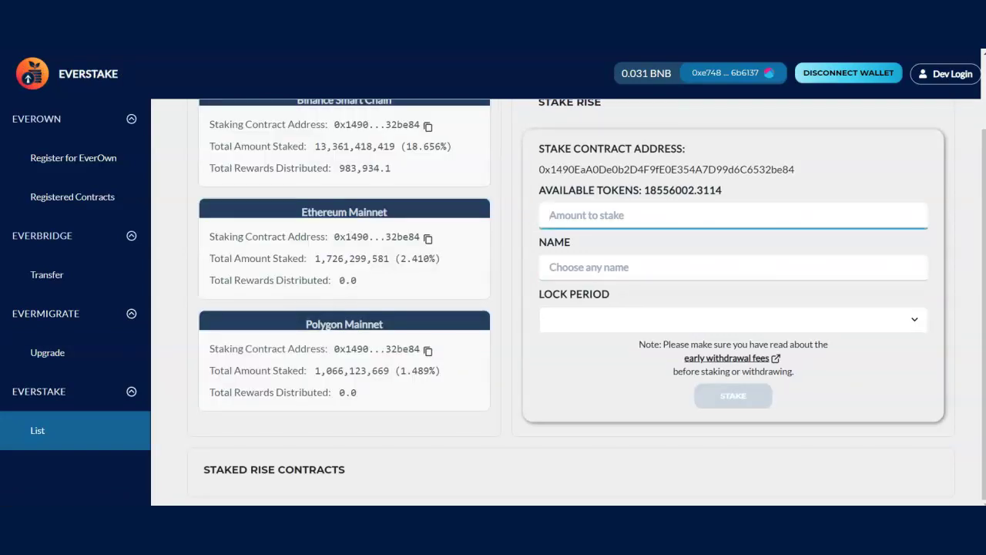
type("1855602")
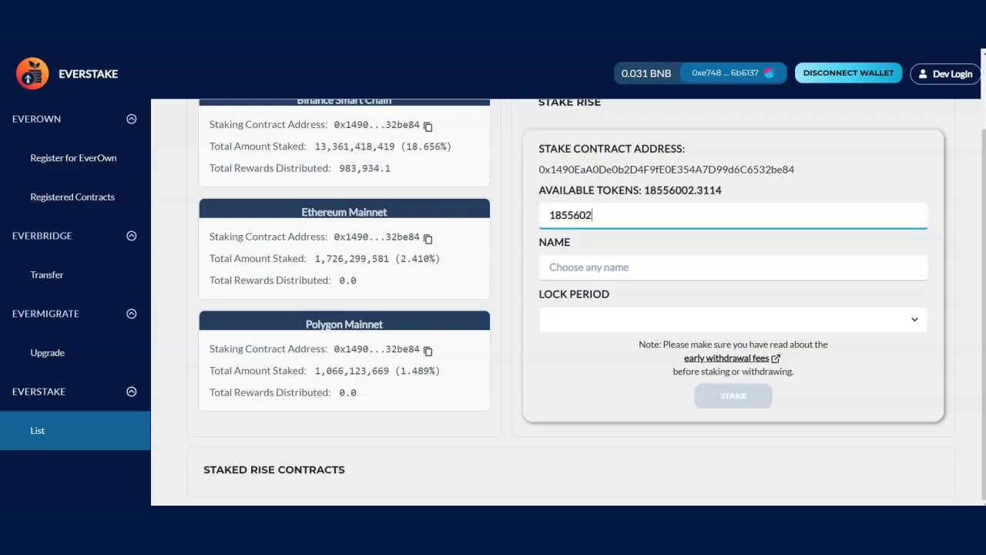
type("25.3114")
Name the stake Captain Rise, choose a 12-month lock period and try to submit it
left_click(586, 266)
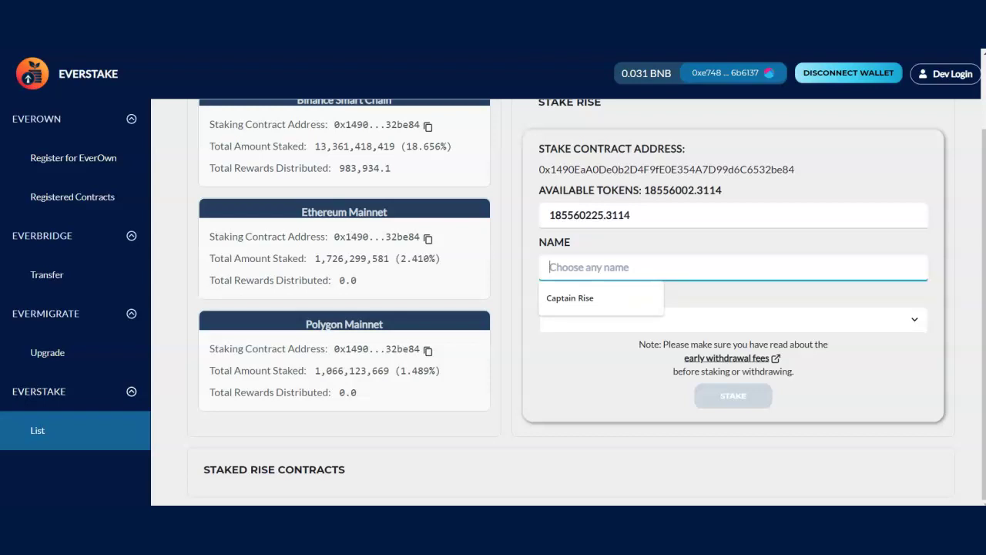
key("Down")
key("Return")
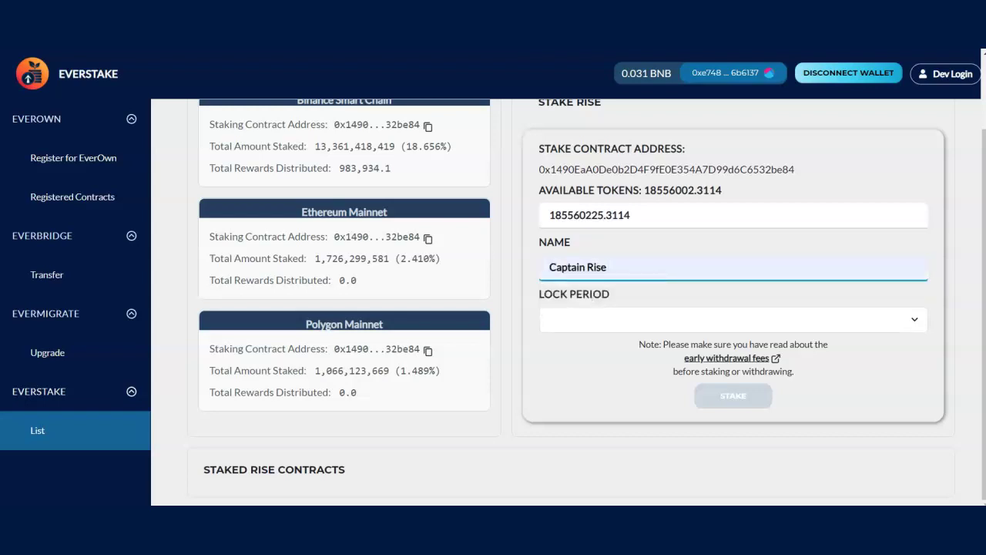
left_click(733, 319)
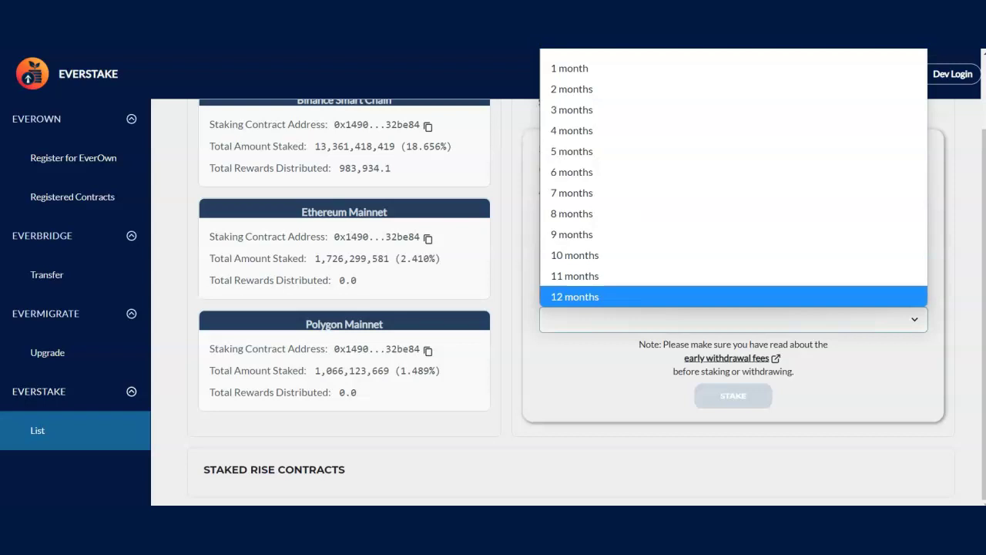
key("Return")
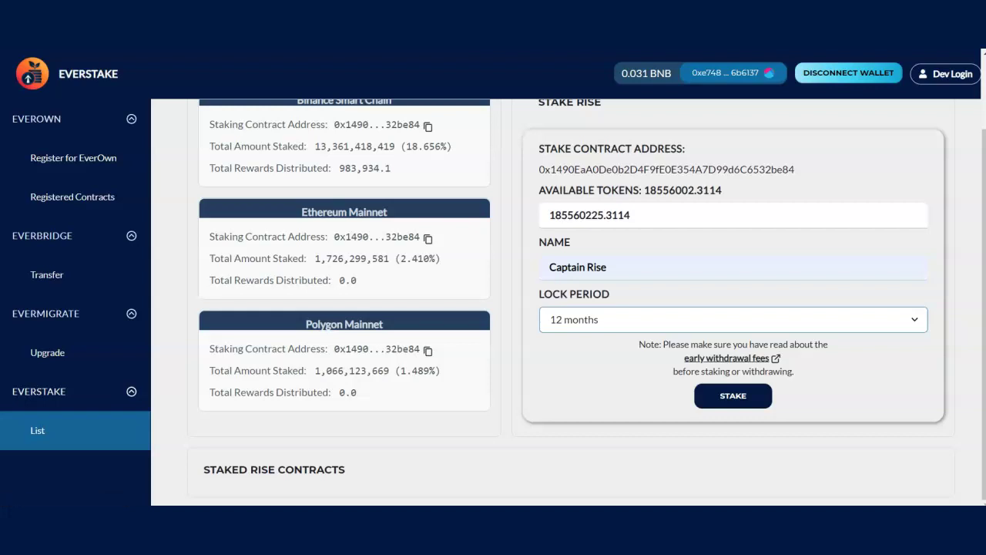
key("Return")
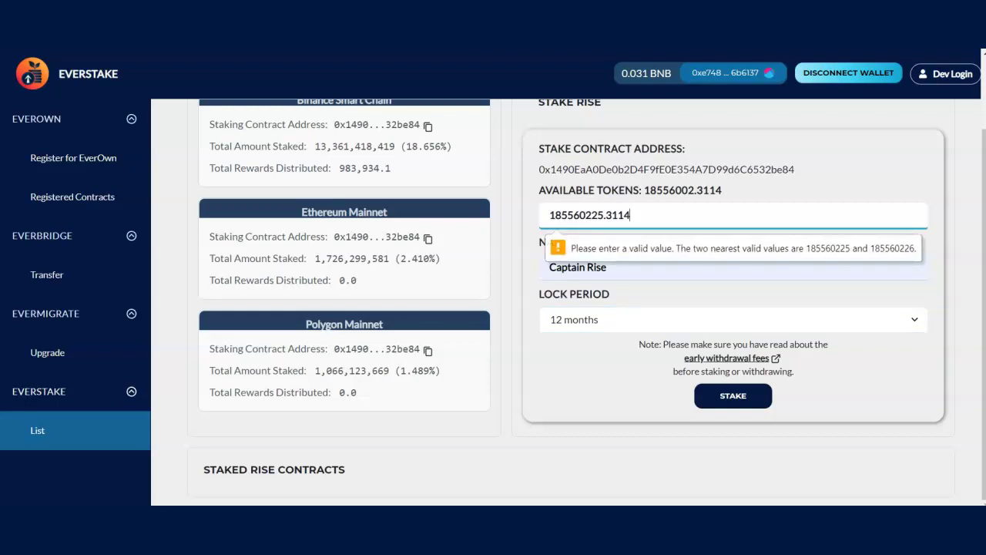
Replace the amount to stake with 1855600 and submit the stake
key("BackSpace")
key("BackSpace")
key("BackSpace")
key("BackSpace")
key("BackSpace")
key("BackSpace")
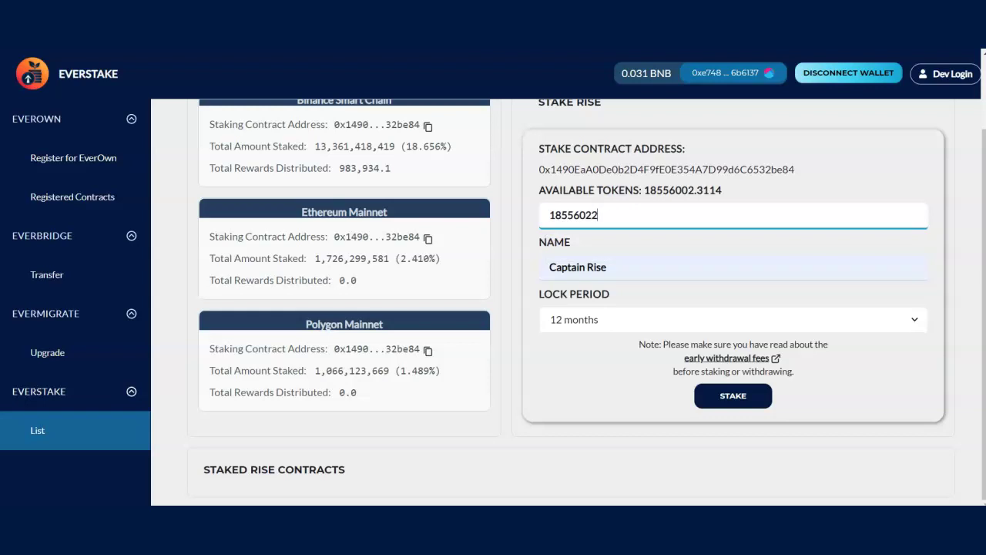
type("0")
key("BackSpace")
key("BackSpace")
key("BackSpace")
key("BackSpace")
key("BackSpace")
key("BackSpace")
key("BackSpace")
key("BackSpace")
key("BackSpace")
type("1855600")
key("Return")
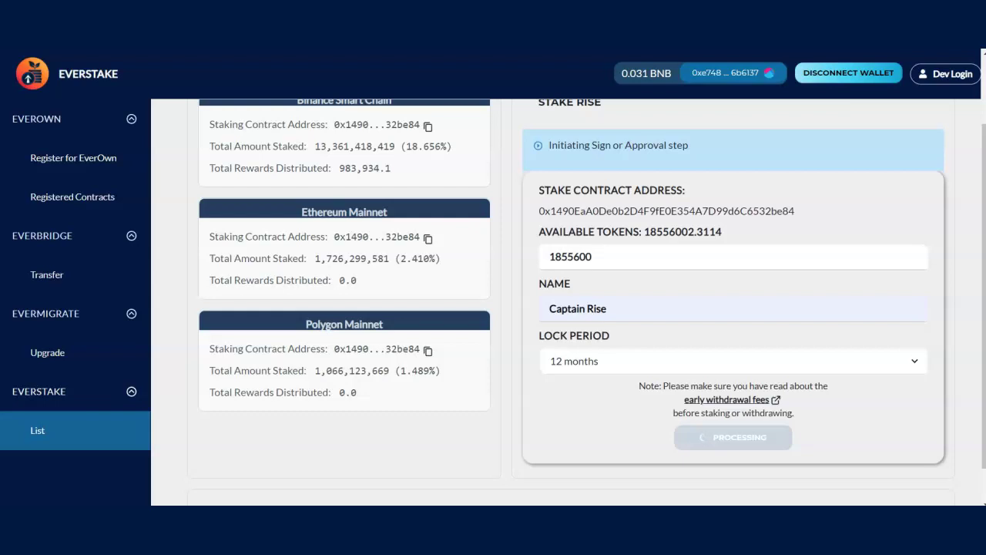
Review the staking figures per network and the available lock periods, keeping 12 months selected
scroll(589, 300, "up", 1)
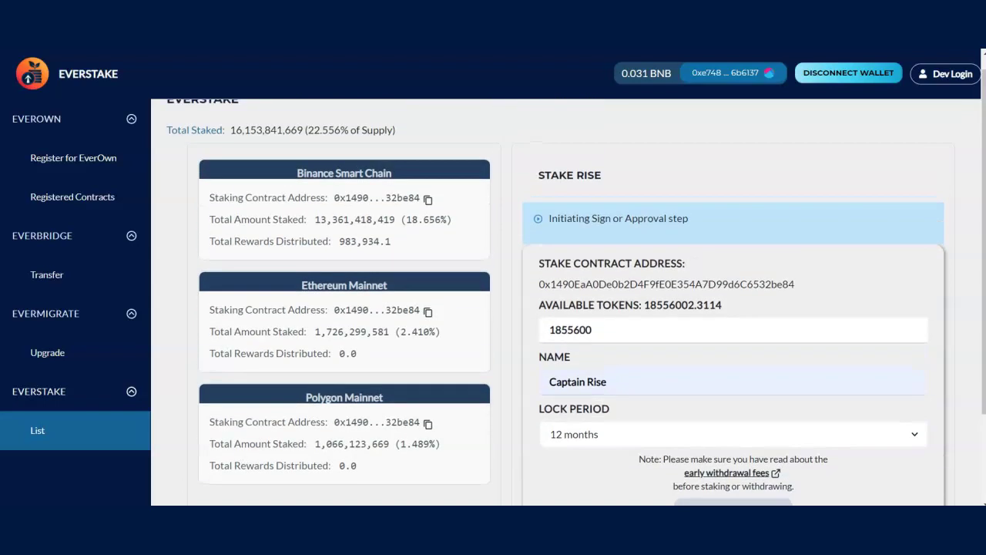
scroll(576, 300, "down", 1)
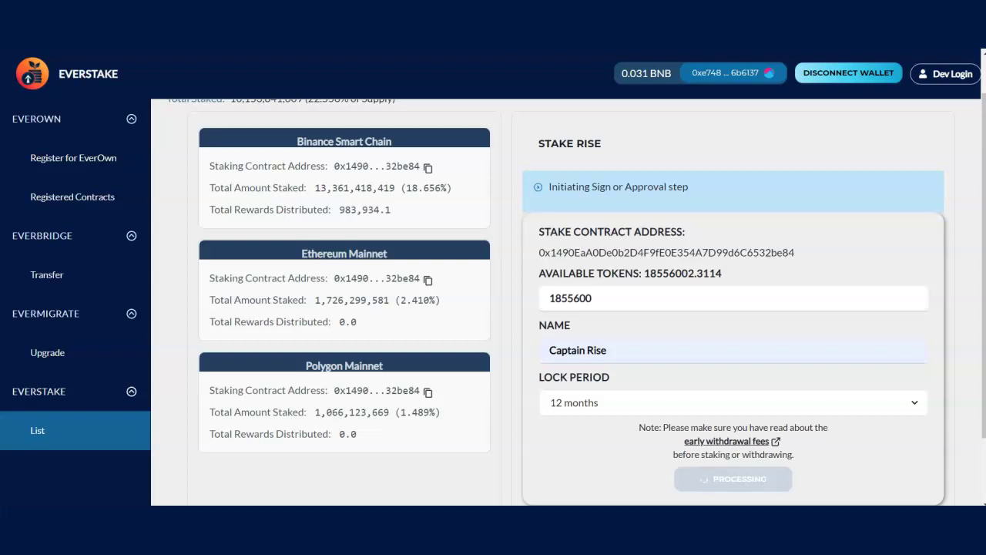
key("alt+Down")
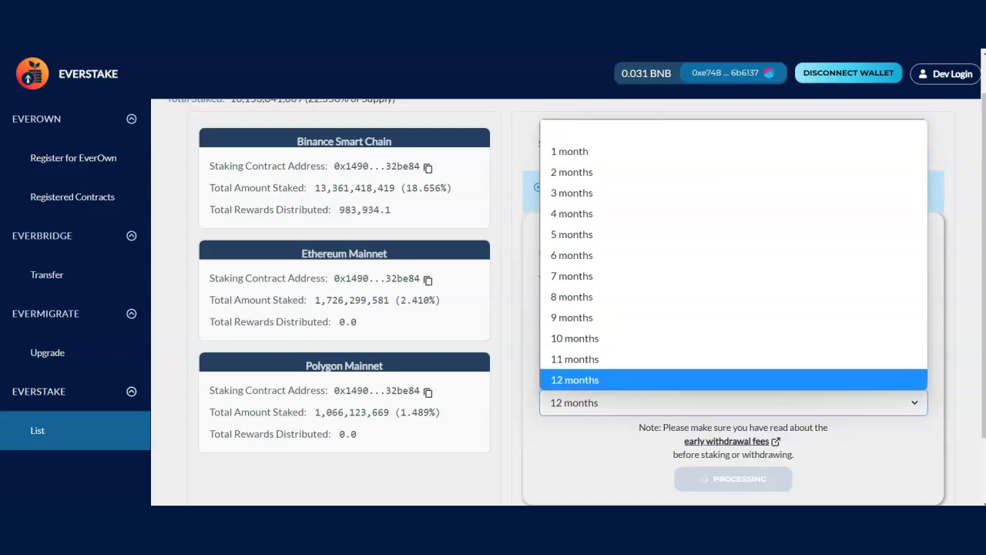
key("Return")
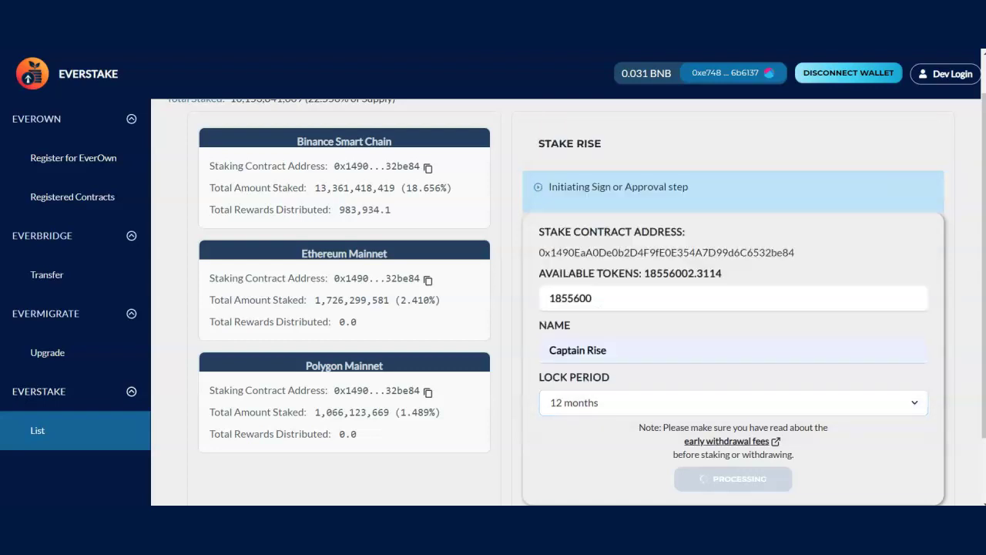